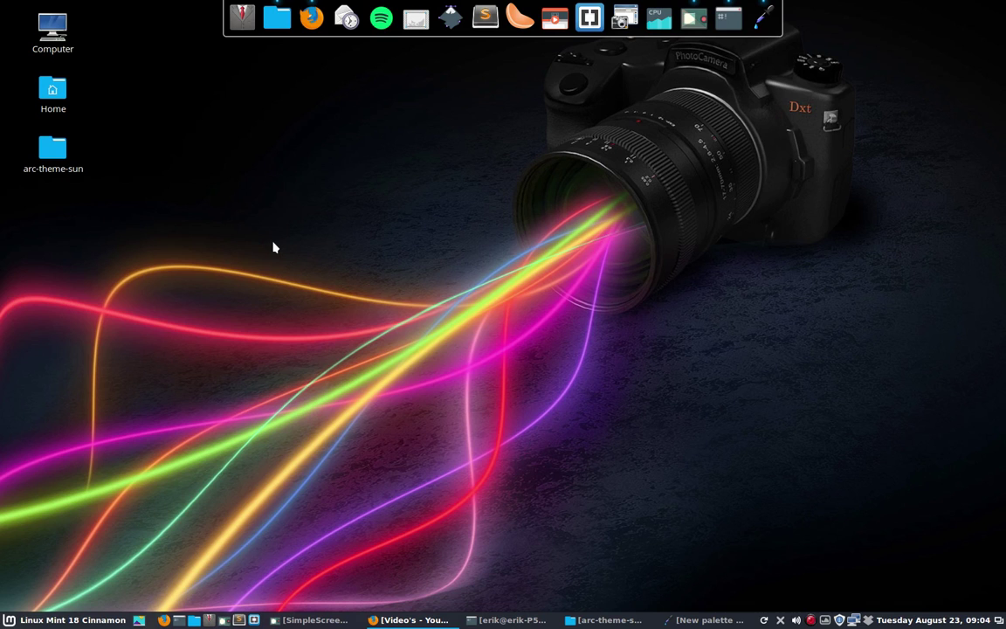
Open the Themes settings from the menu to see the current Lüv Dark icon theme.
click(35, 620)
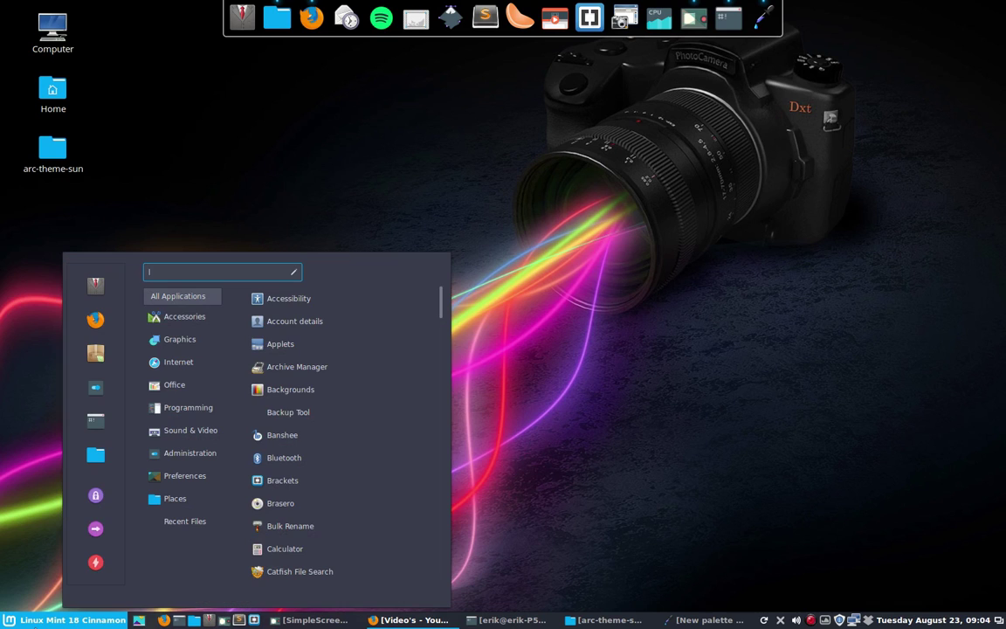
click(95, 285)
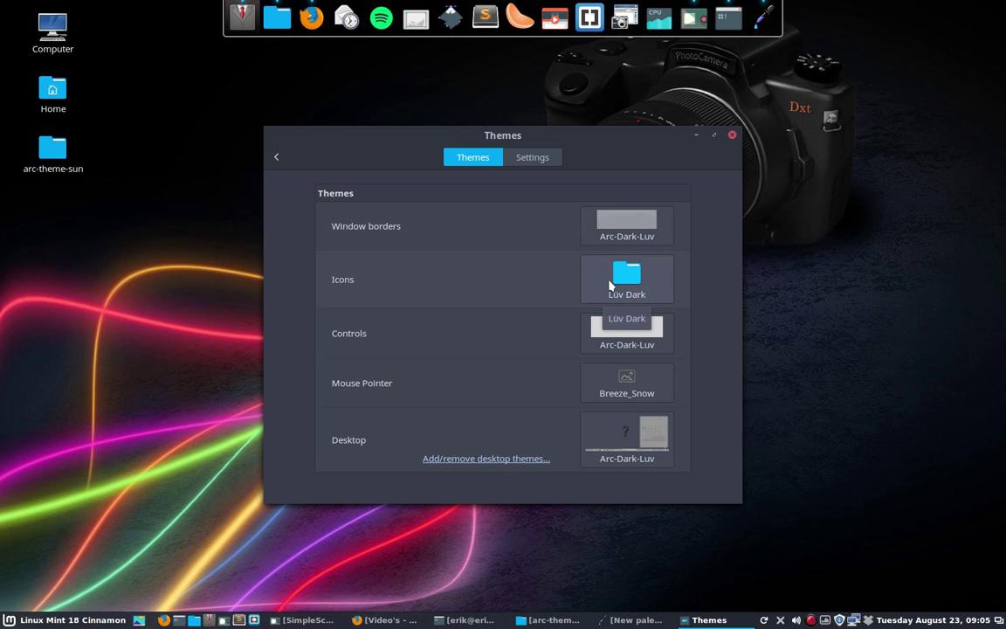
click(74, 621)
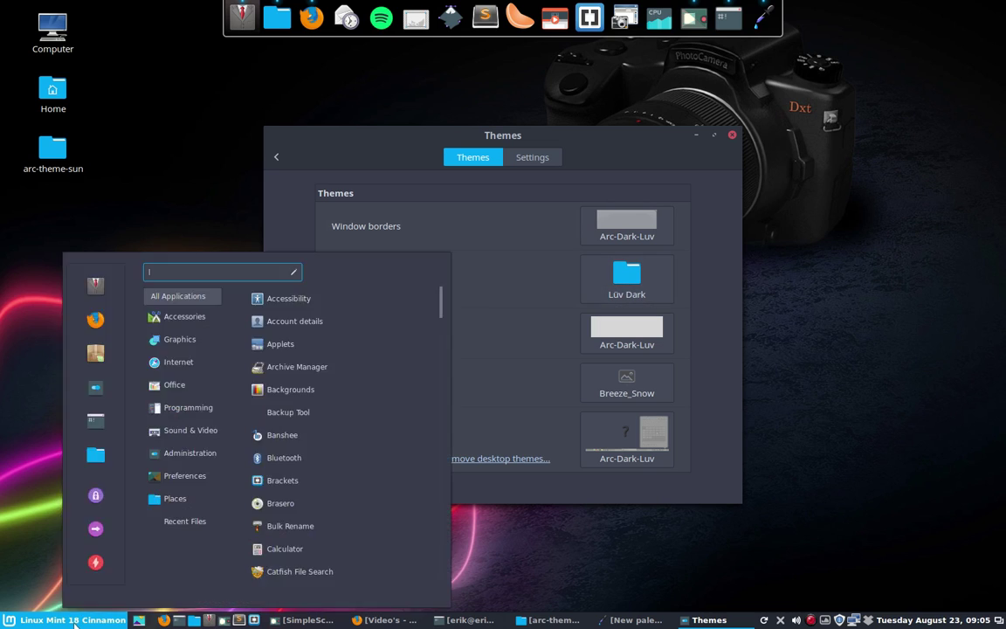
mouse_move(188, 310)
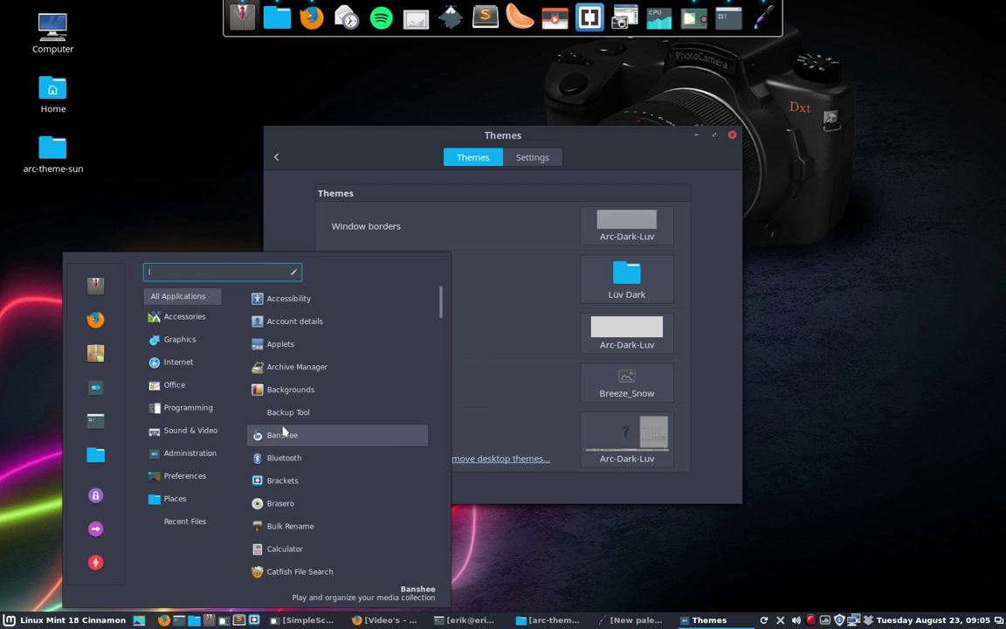
scroll(288, 445, down, 3)
scroll(288, 445, down, 12)
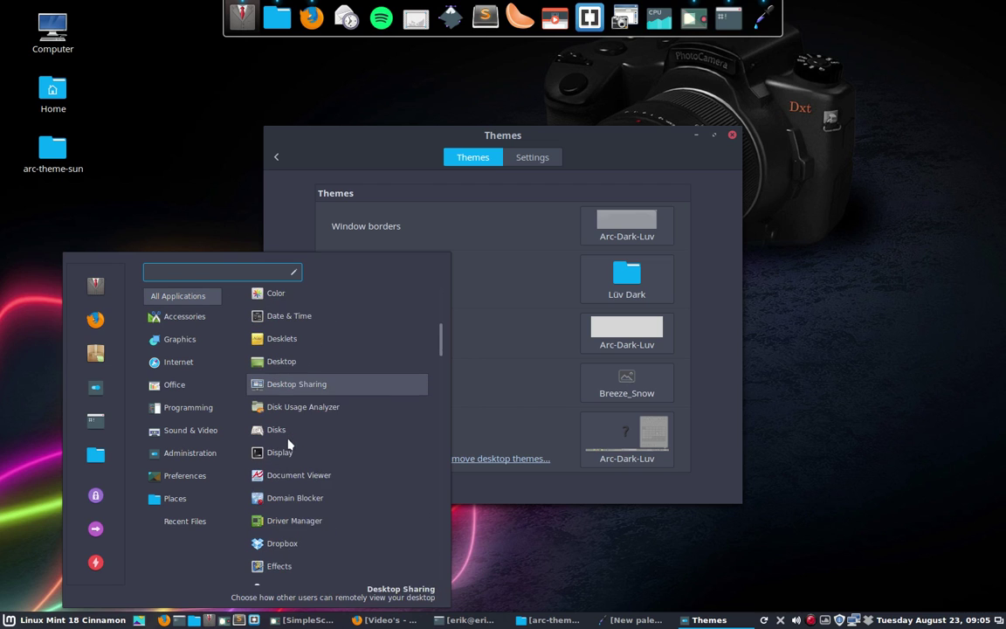
scroll(288, 444, down, 6)
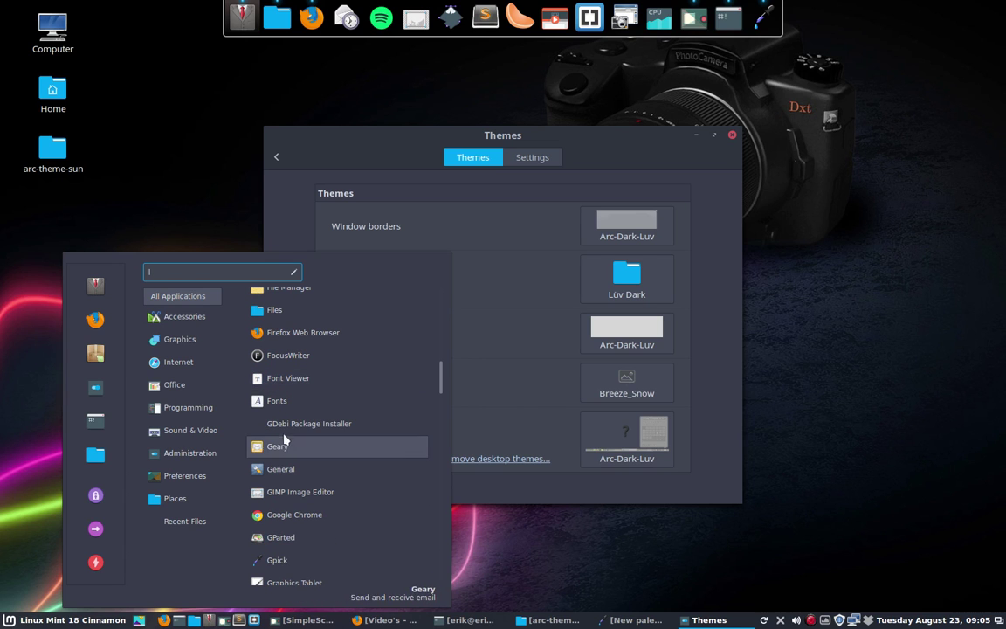
scroll(287, 436, down, 9)
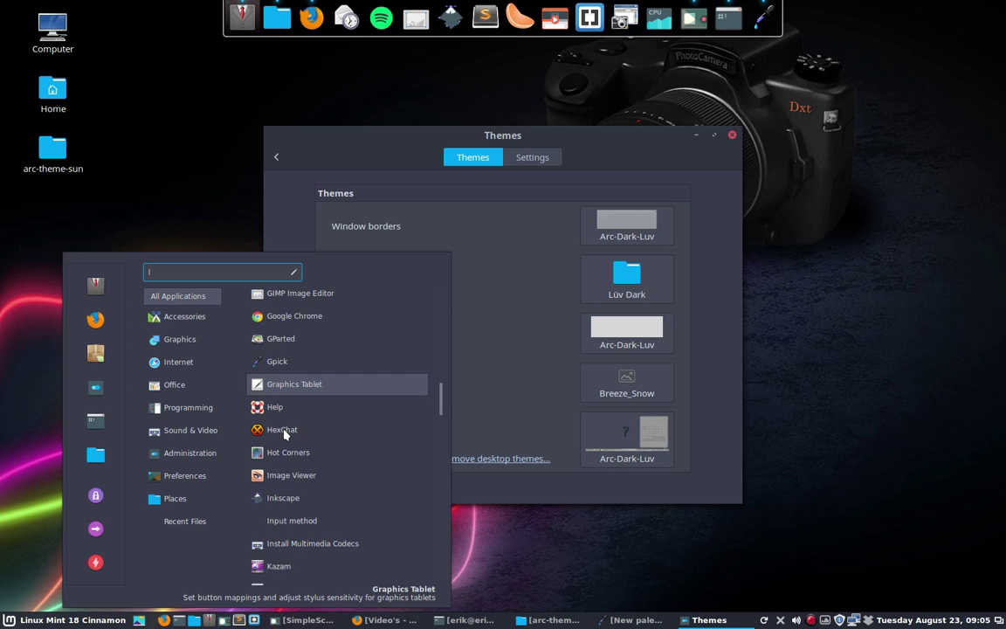
scroll(293, 432, down, 12)
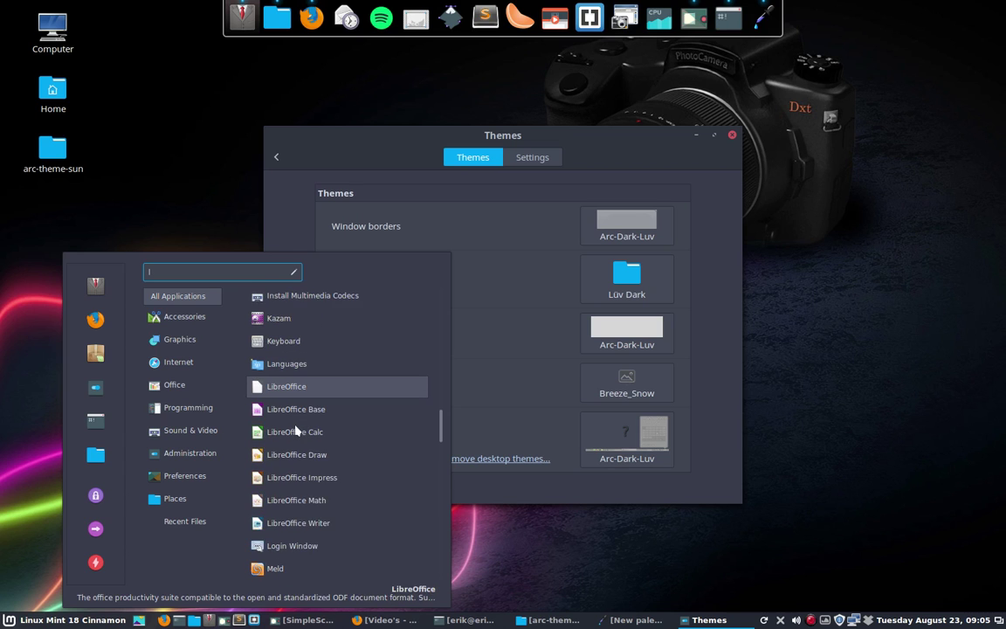
scroll(295, 430, down, 10)
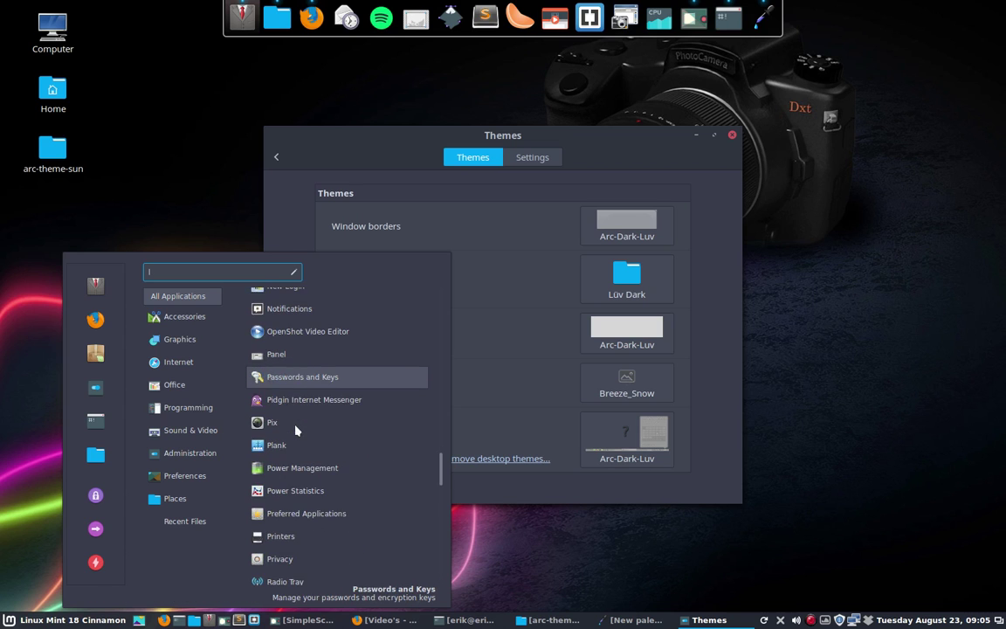
scroll(295, 430, down, 12)
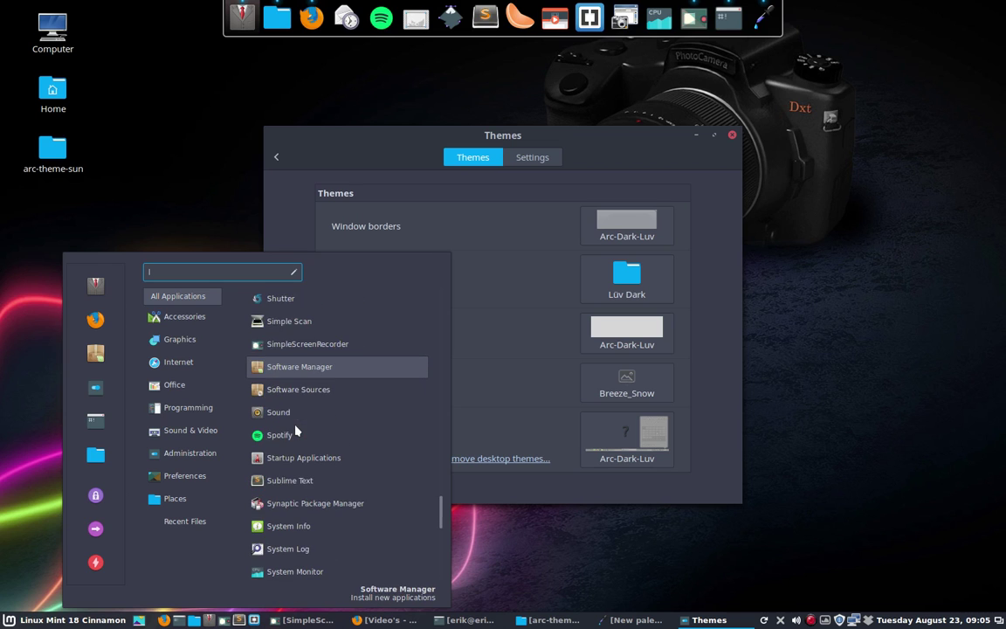
scroll(296, 431, down, 7)
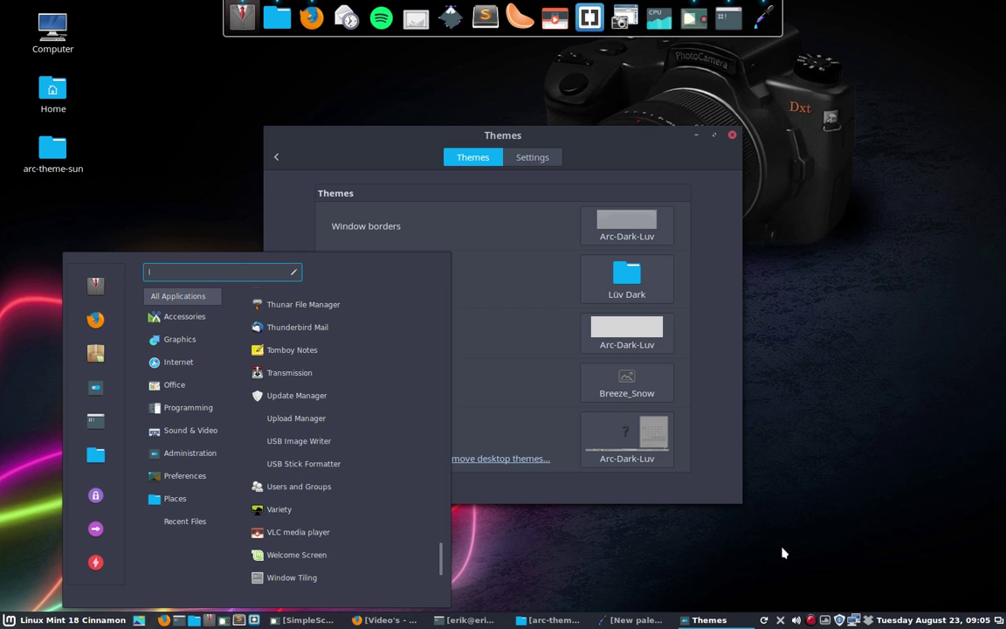
scroll(292, 474, down, 2)
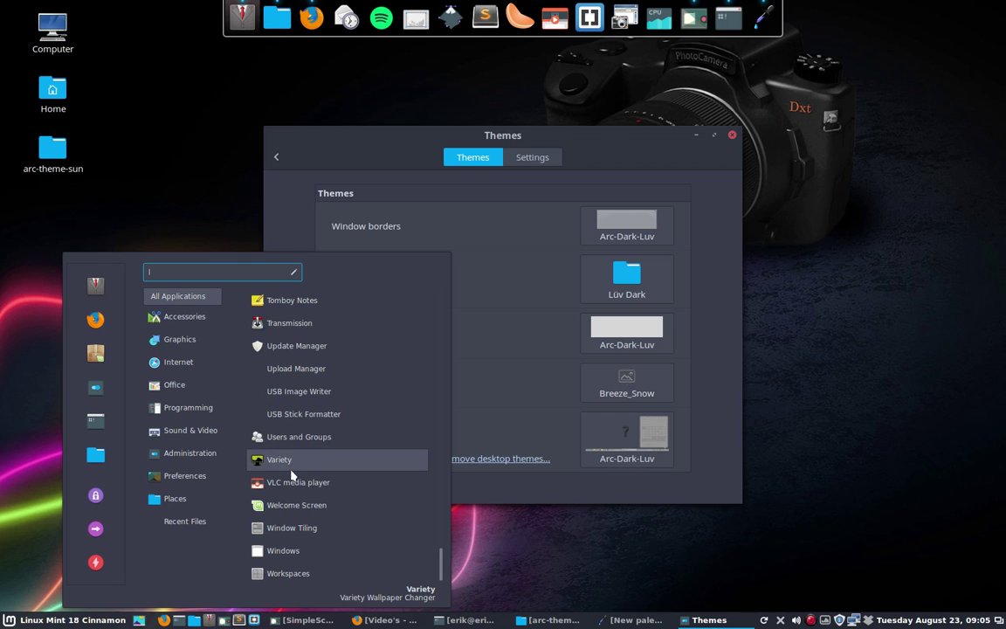
scroll(290, 475, up, 20)
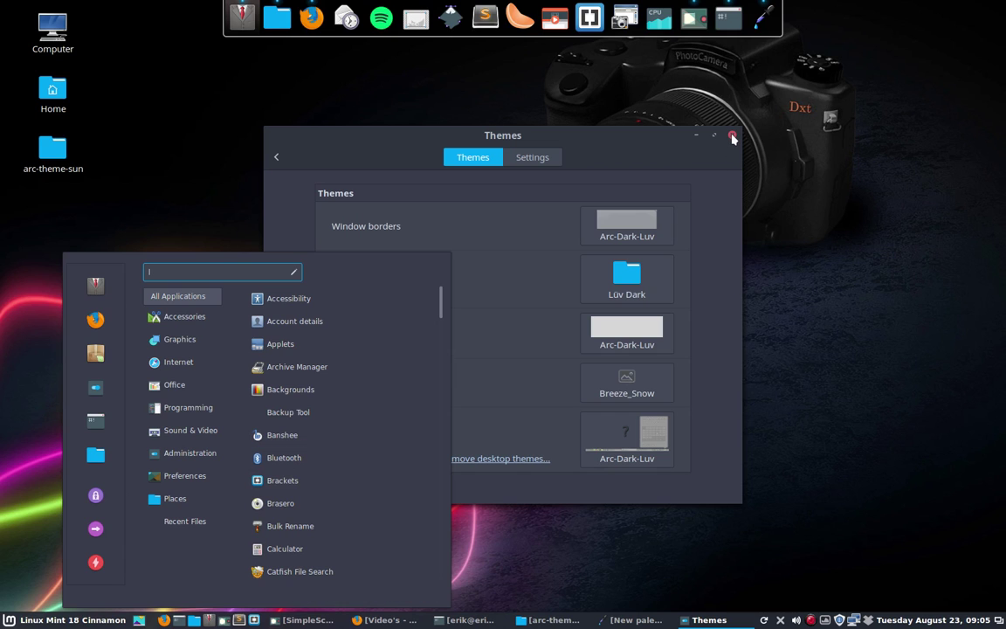
click(664, 141)
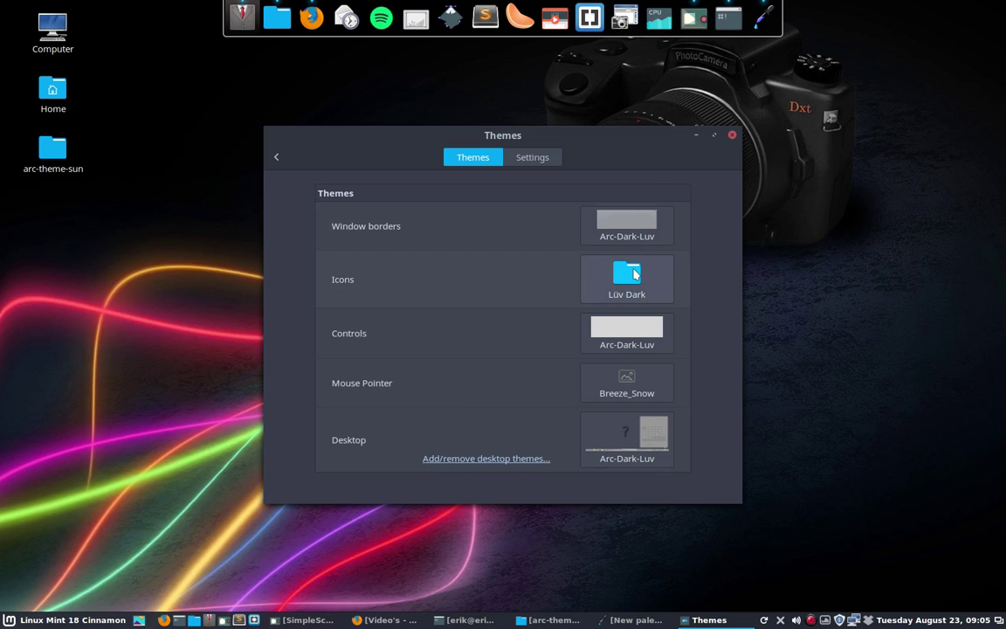
Open ~/.icons/Lüv Dark/index.theme from Nemo in Sublime Text.
click(697, 137)
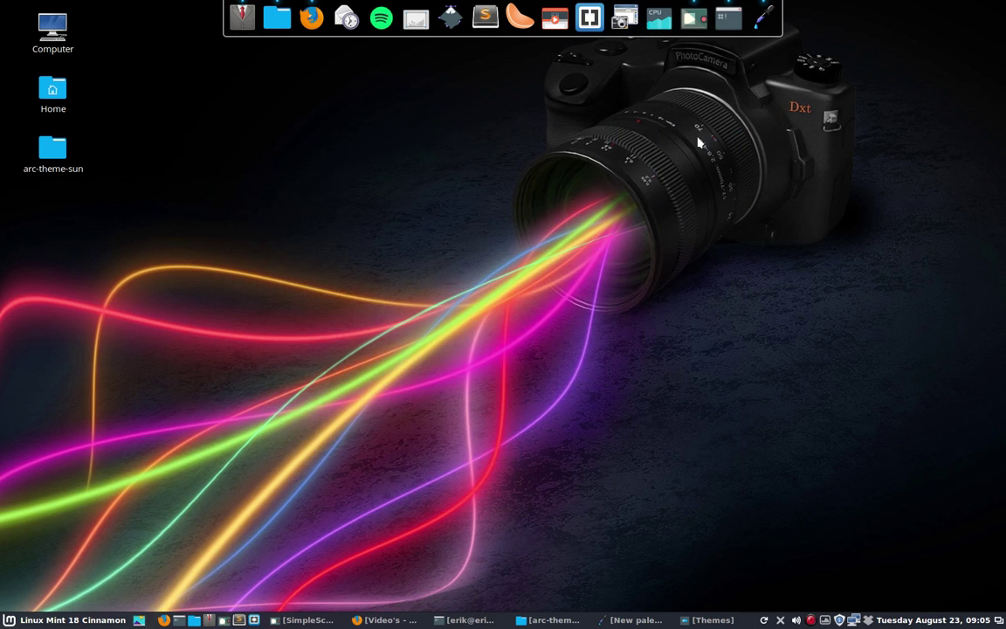
double_click(52, 92)
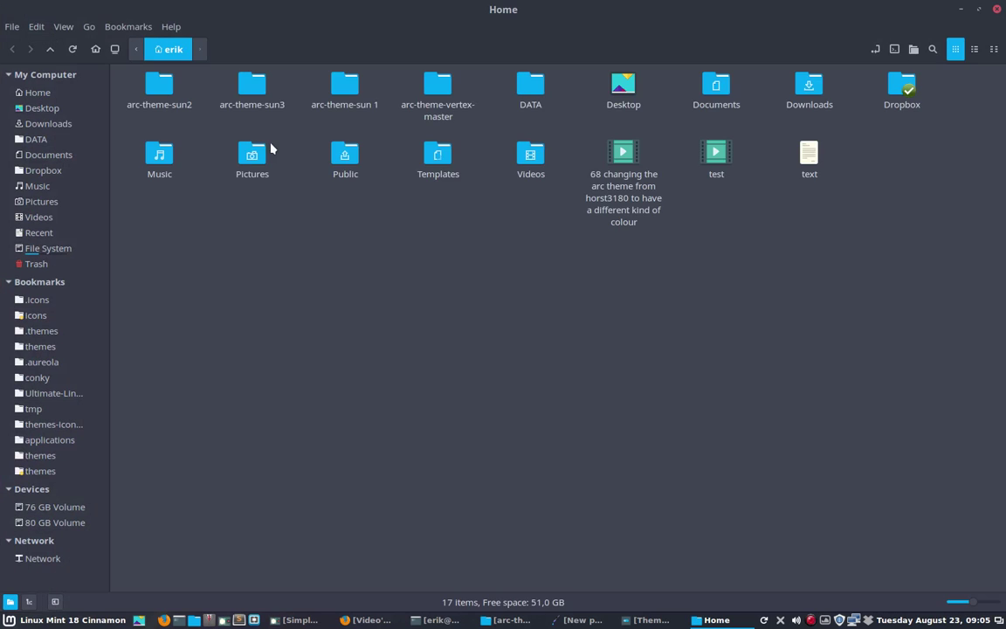
click(36, 316)
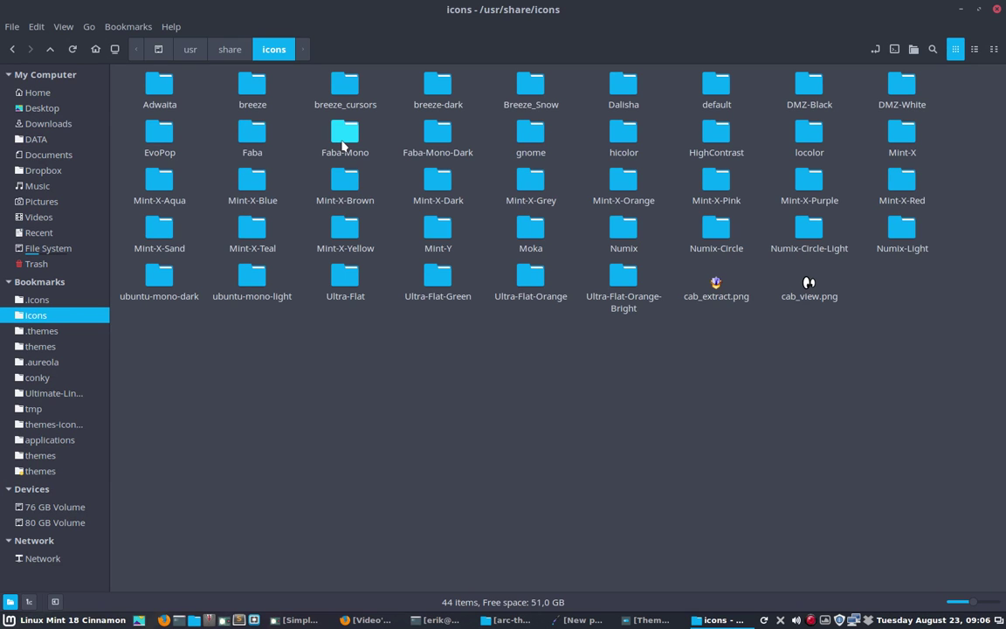
click(40, 301)
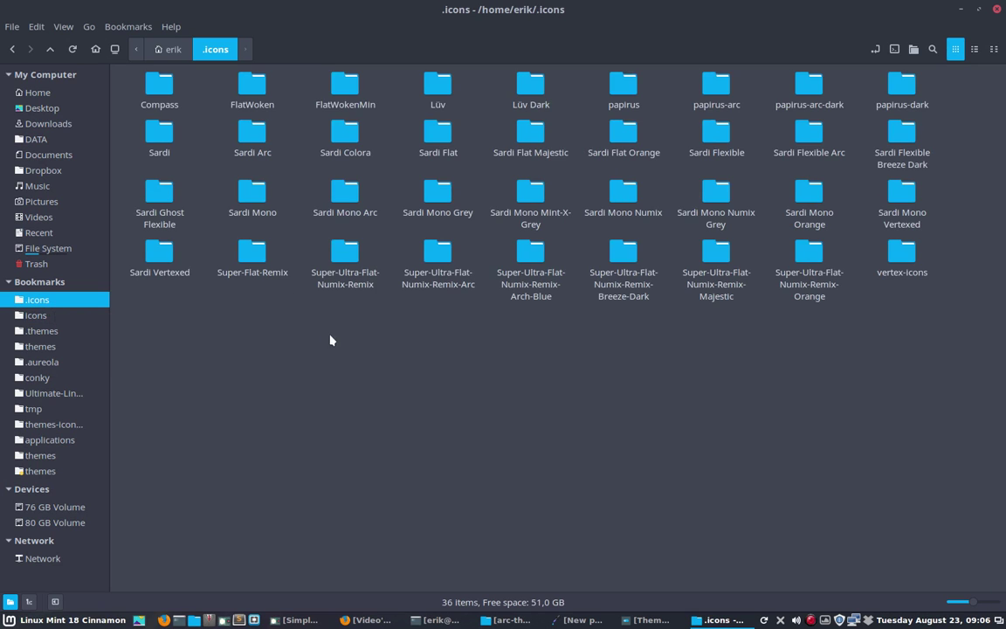
double_click(534, 94)
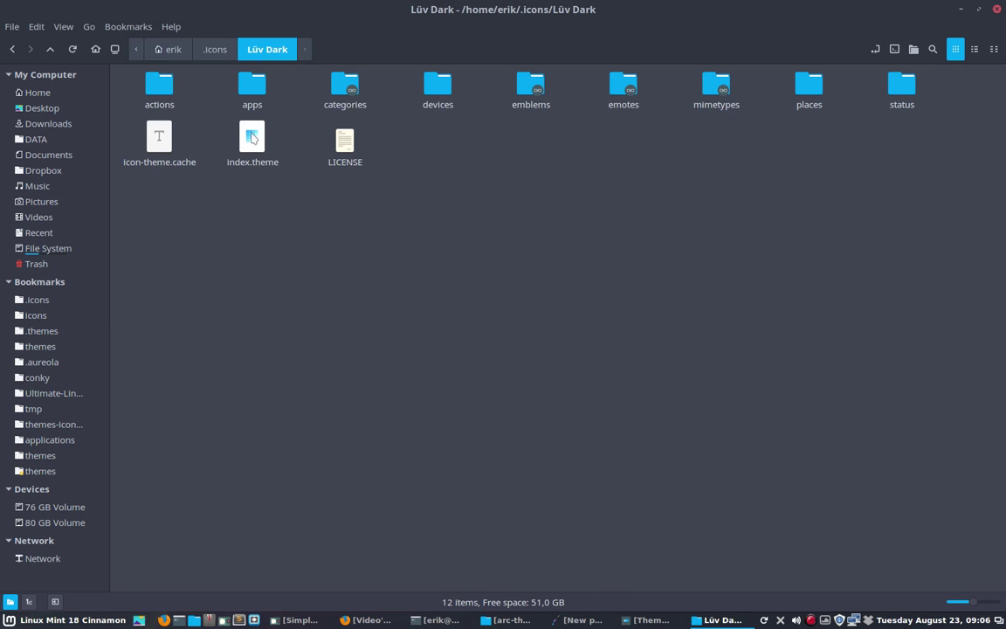
click(252, 140)
double_click(252, 140)
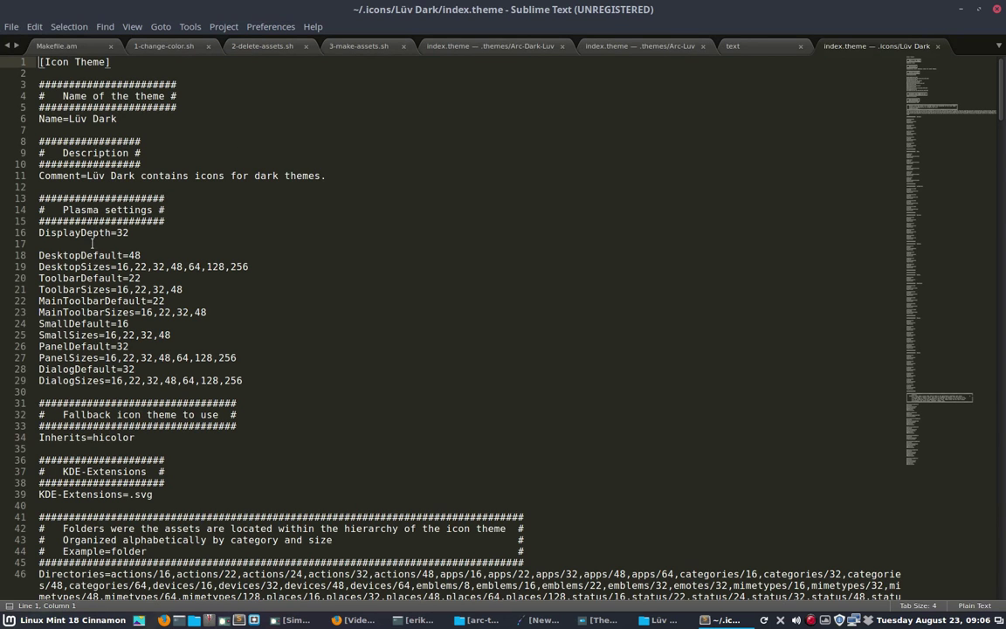
Locate the Inherits=hicolor line in index.theme and select hicolor.
scroll(89, 378, down, 2)
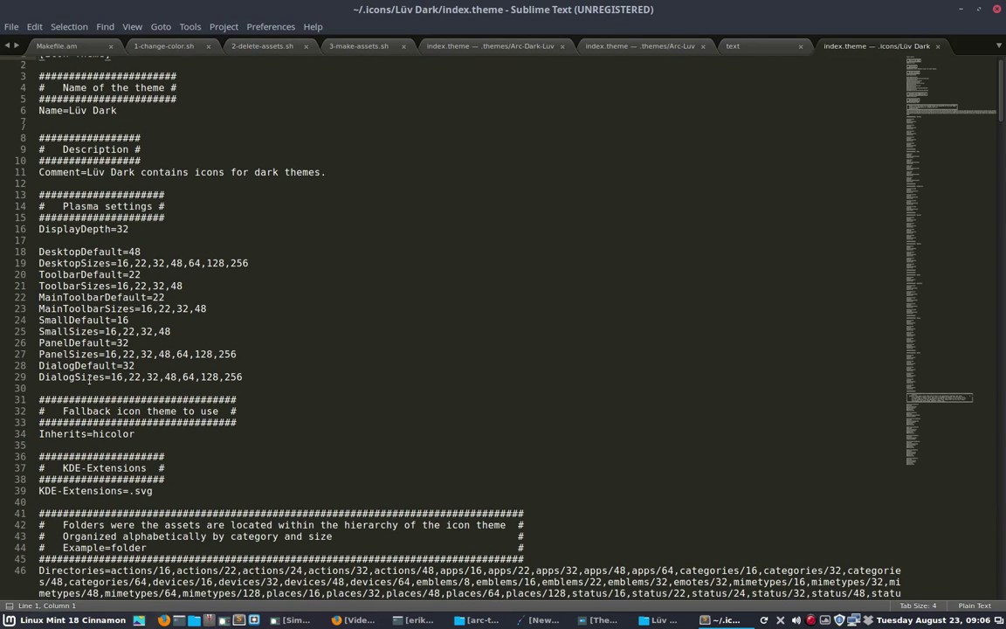
double_click(93, 368)
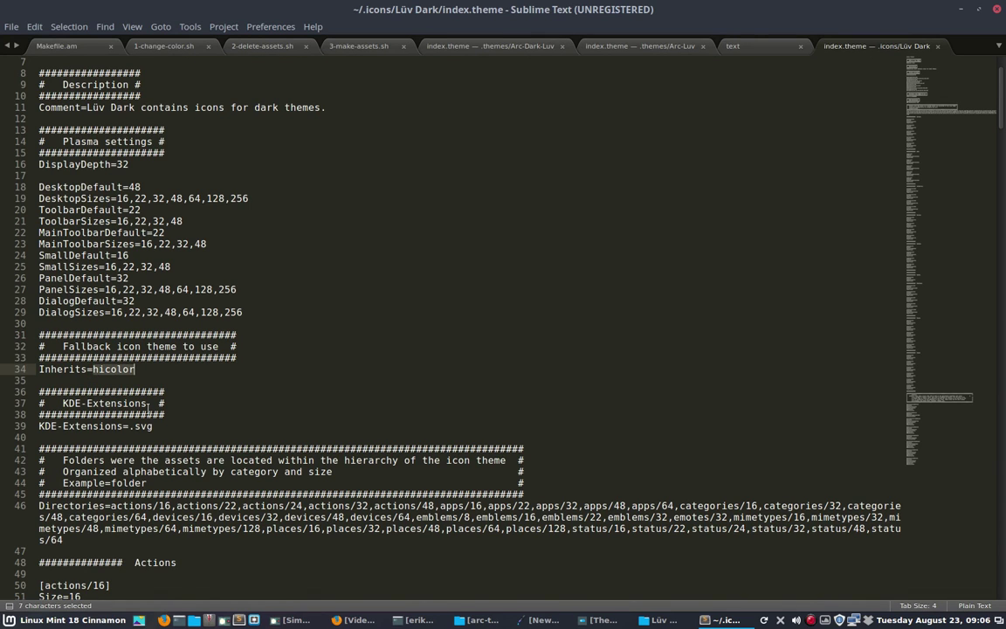
click(52, 620)
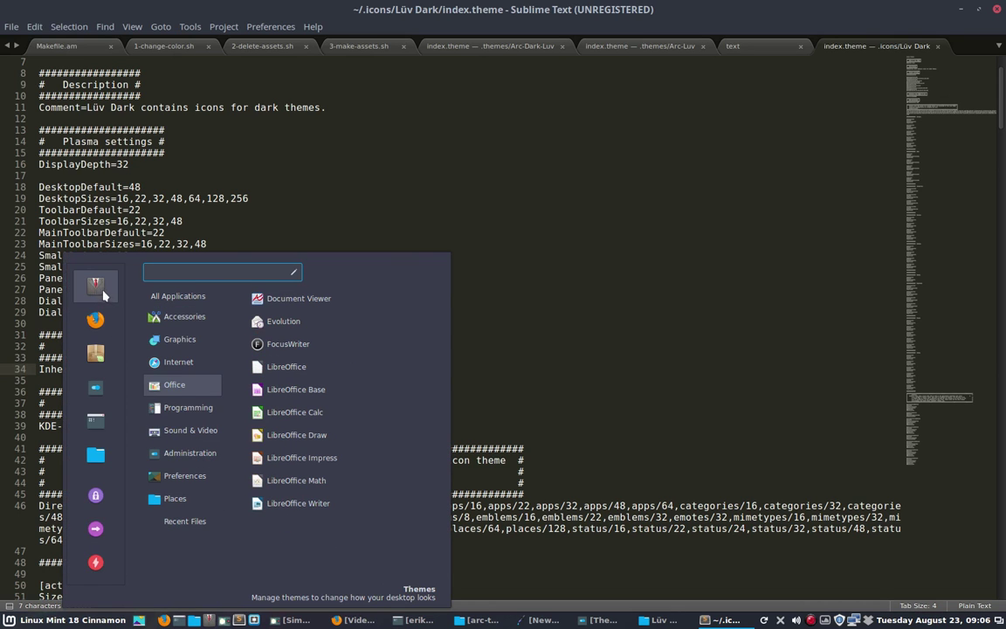
Restore the Themes window and review the icon chooser, leaving Lüv Dark selected.
click(581, 621)
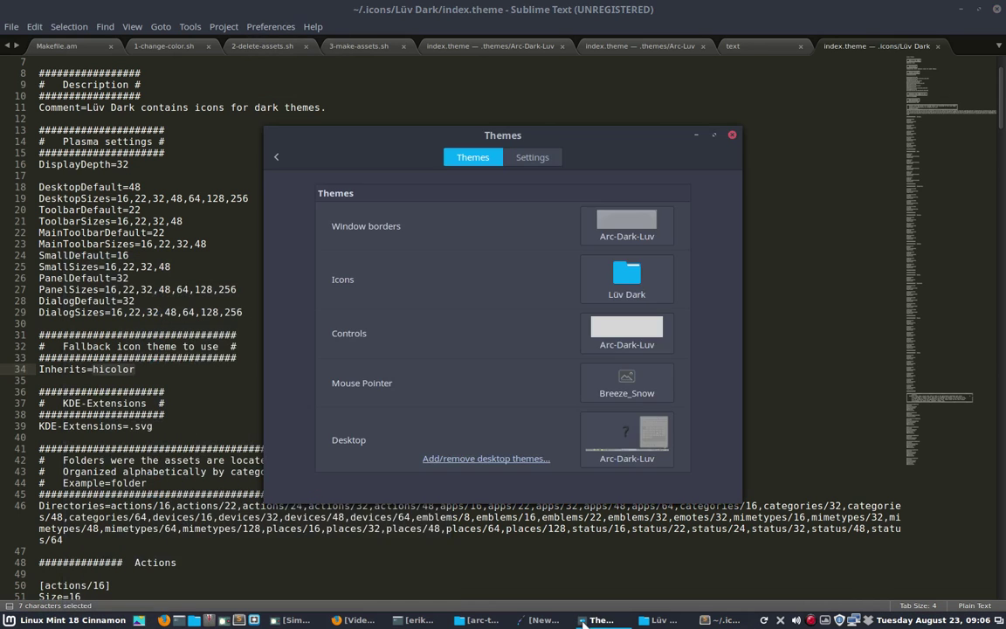
click(581, 622)
click(581, 622)
click(635, 279)
scroll(635, 279, down, 7)
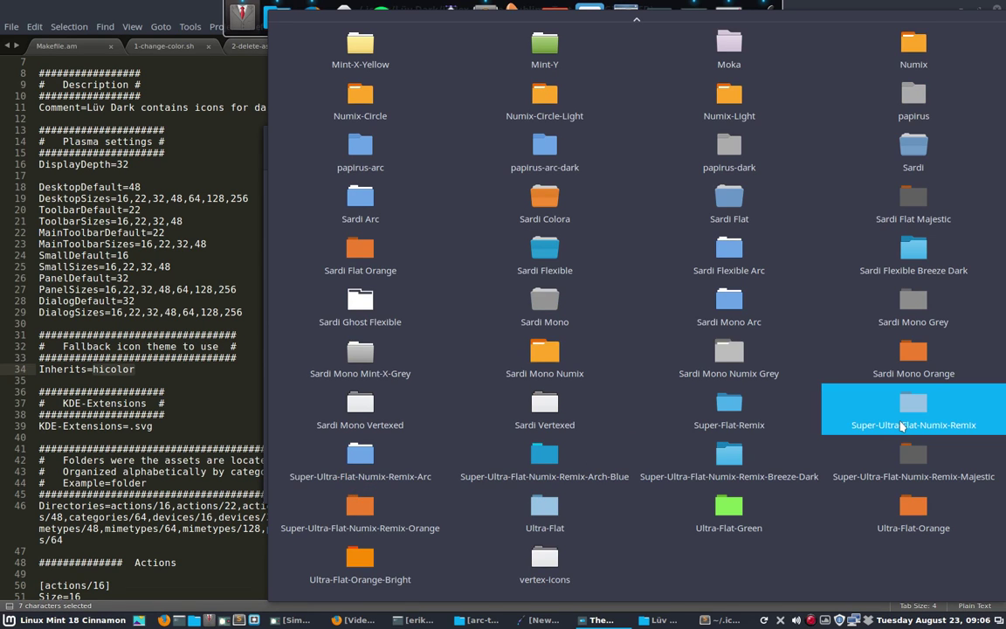
click(175, 514)
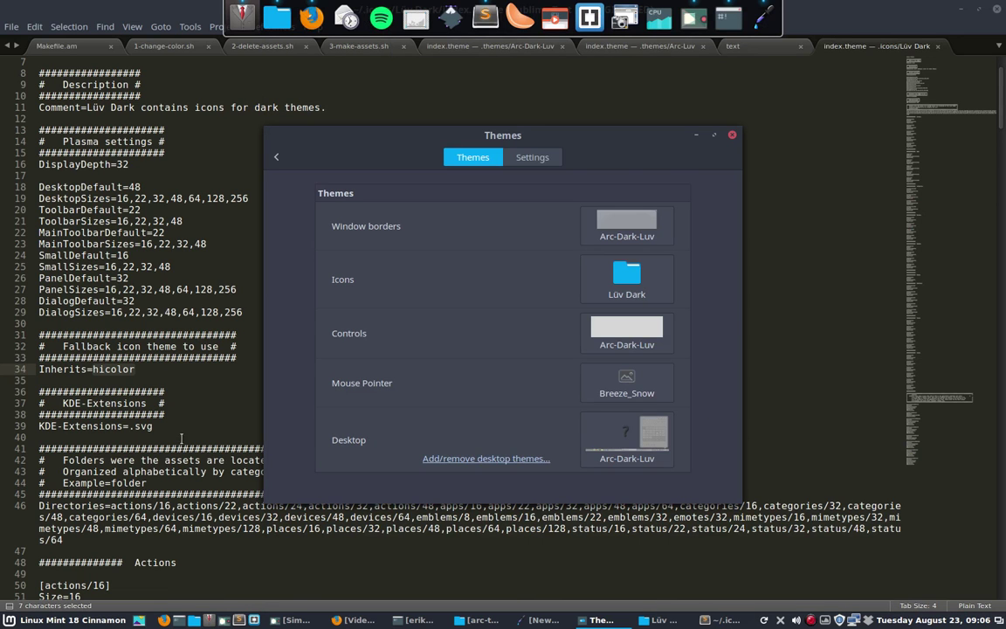
Change the line to Inherits=Super-Ultra-Flat-Numix-Remix,hicolor and save index.theme.
click(732, 137)
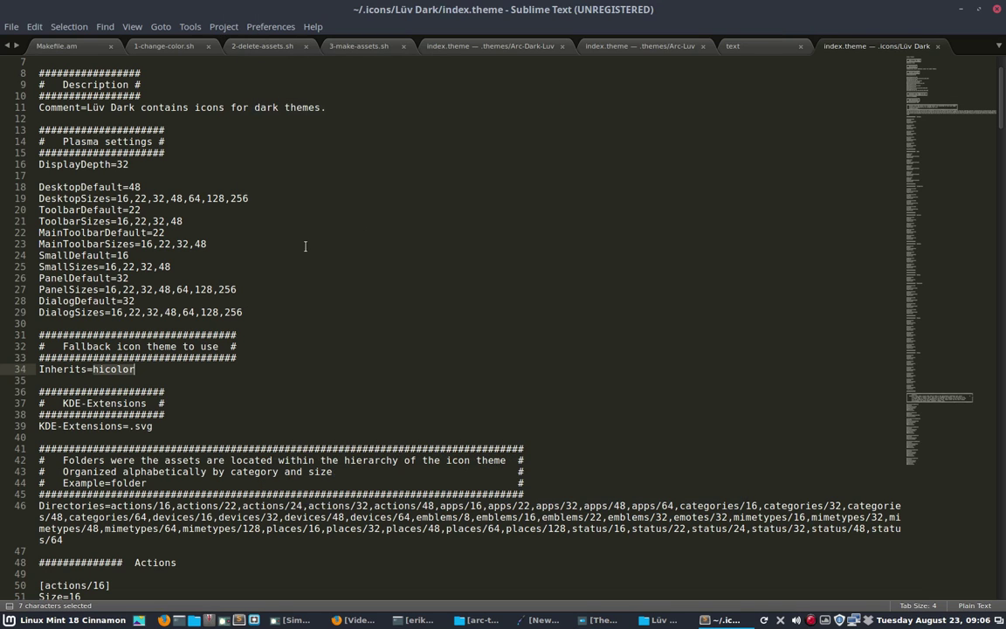
click(93, 369)
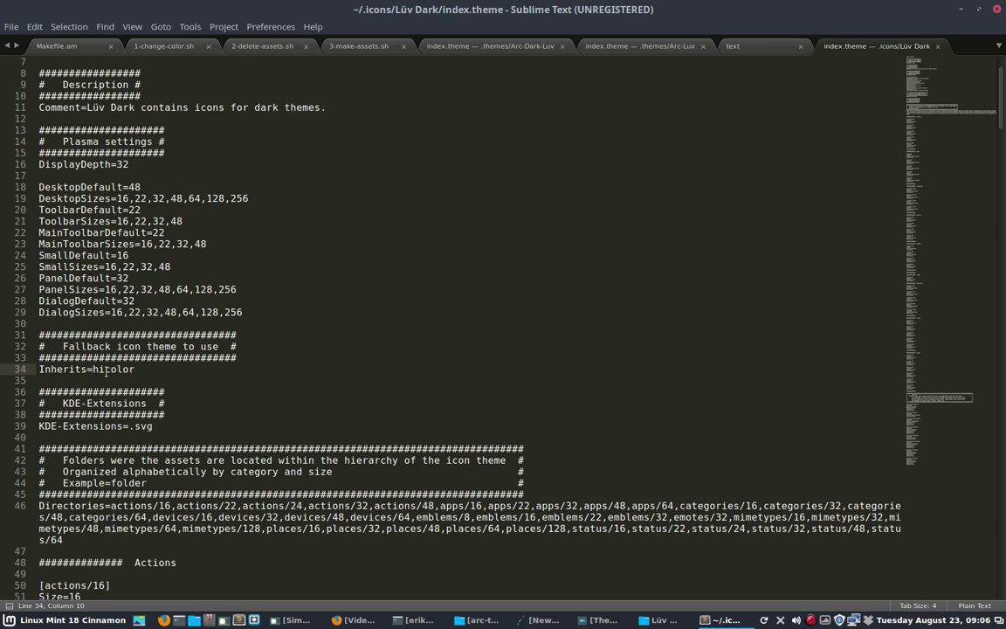
text(Super)
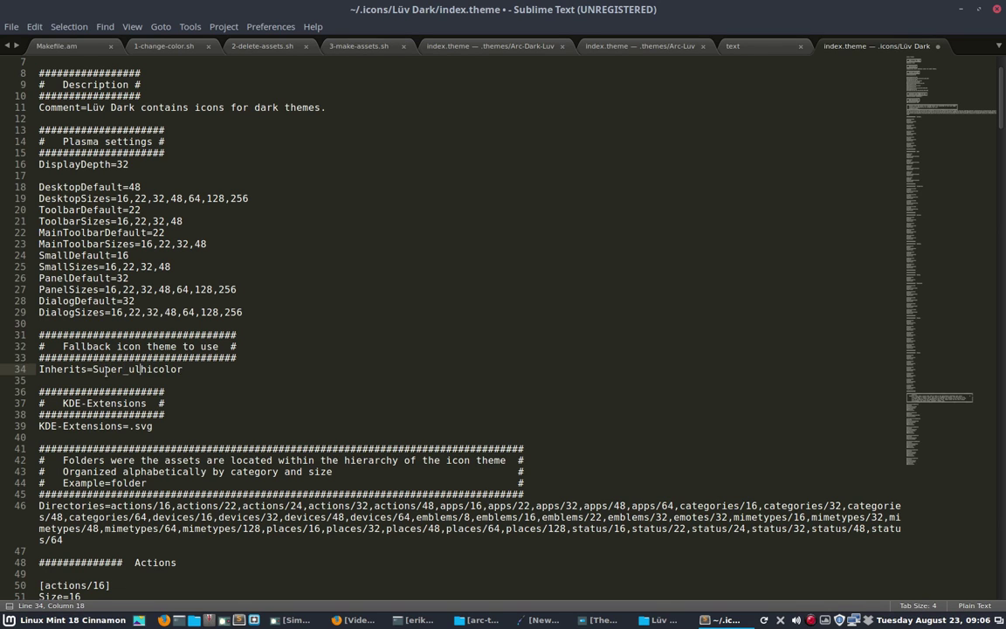
text(-Ultra)
text(-Flat)
text(-Numix)
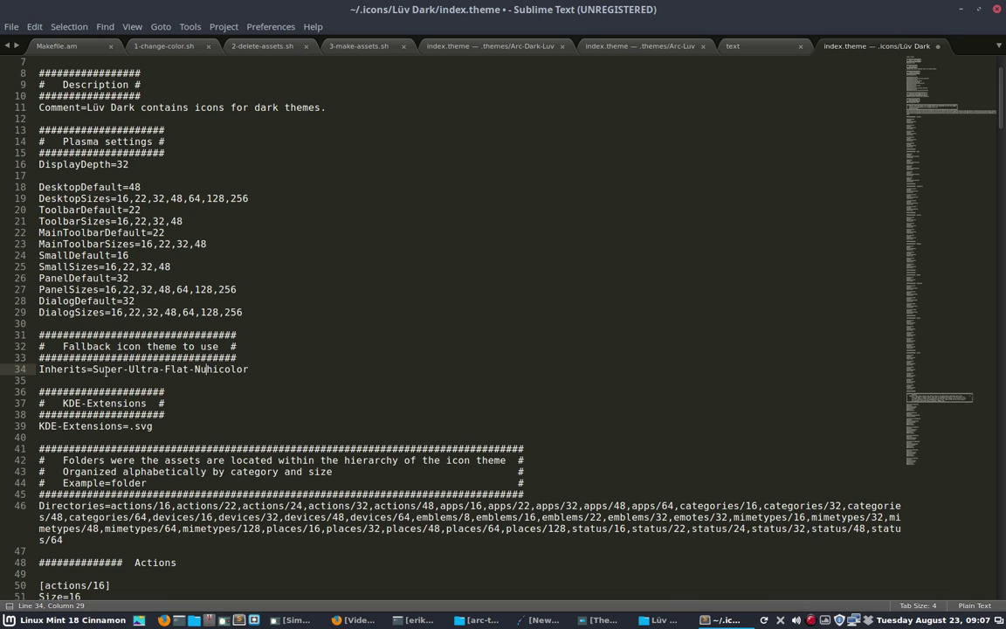
text(-Remix,)
key(ctrl+s)
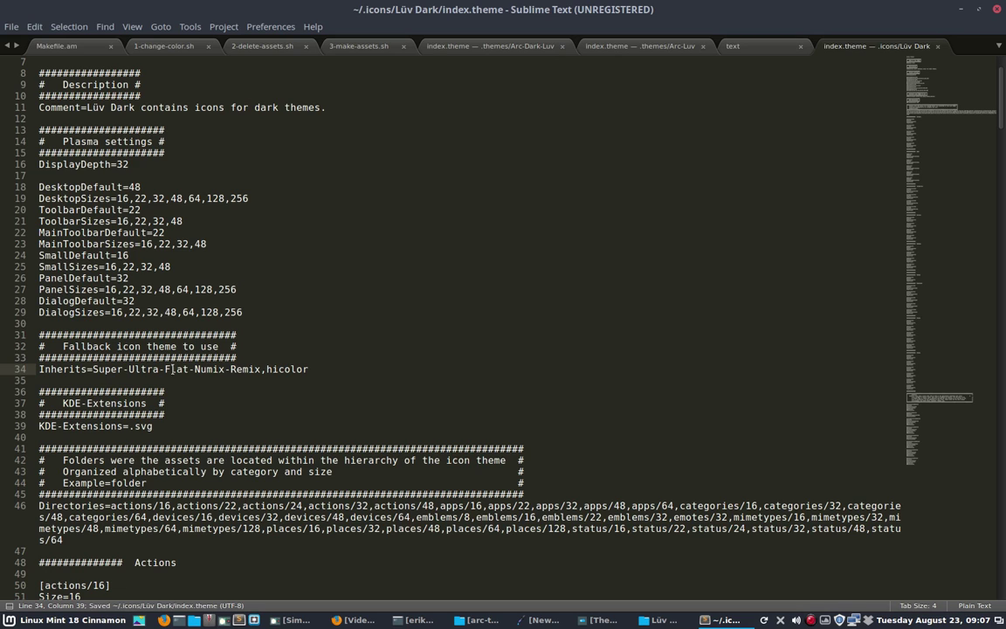
Select the edited Inherits line and switch back to the Lüv Dark folder window.
click(37, 373)
key(shift+End)
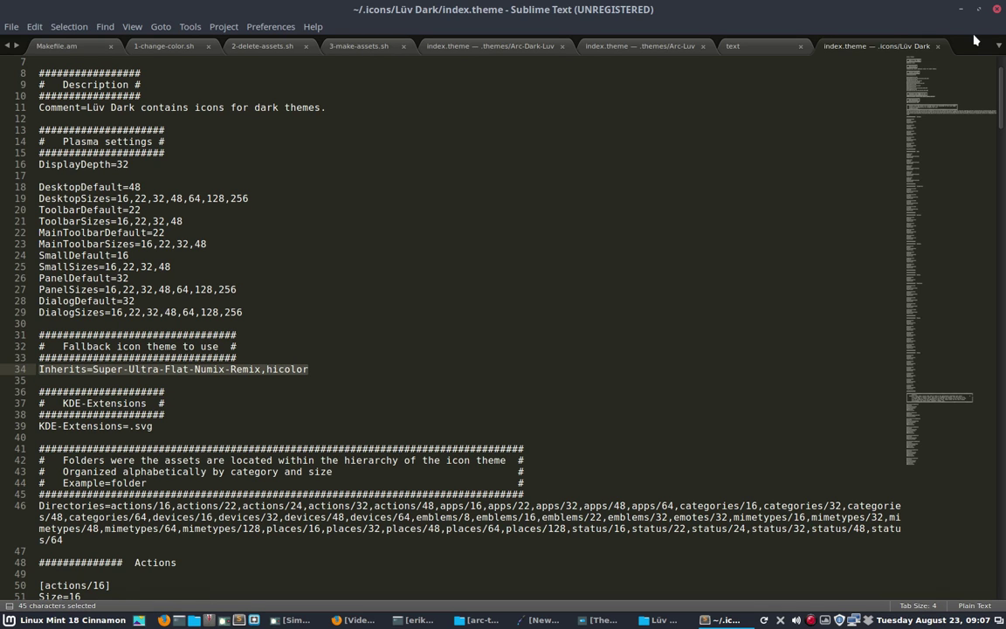
key(alt+Tab)
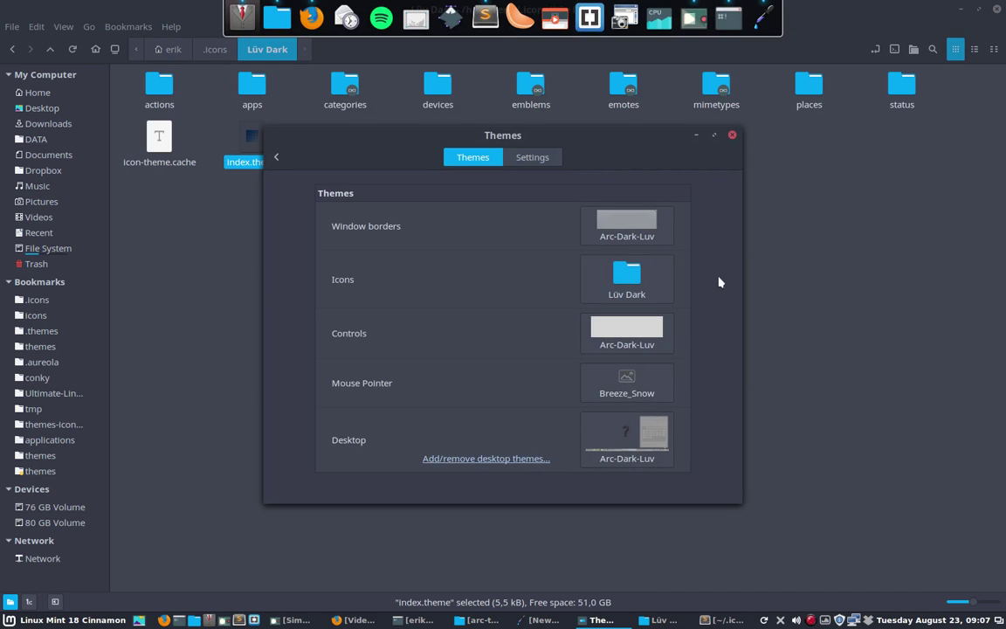
Switch the icon theme to Mint-X-Aqua, then back to Lüv Dark.
click(629, 295)
key(Escape)
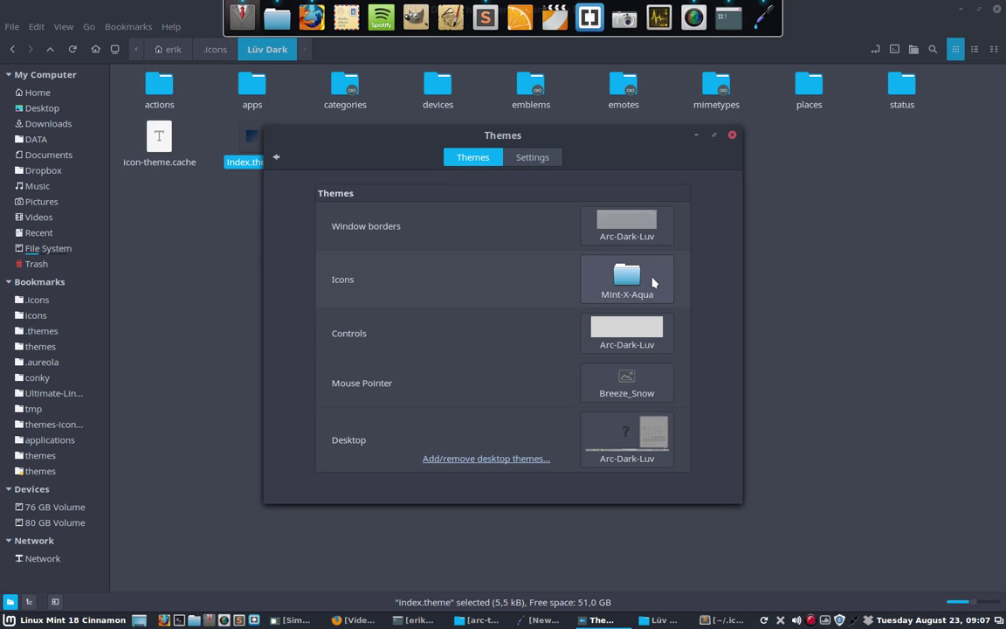
click(653, 282)
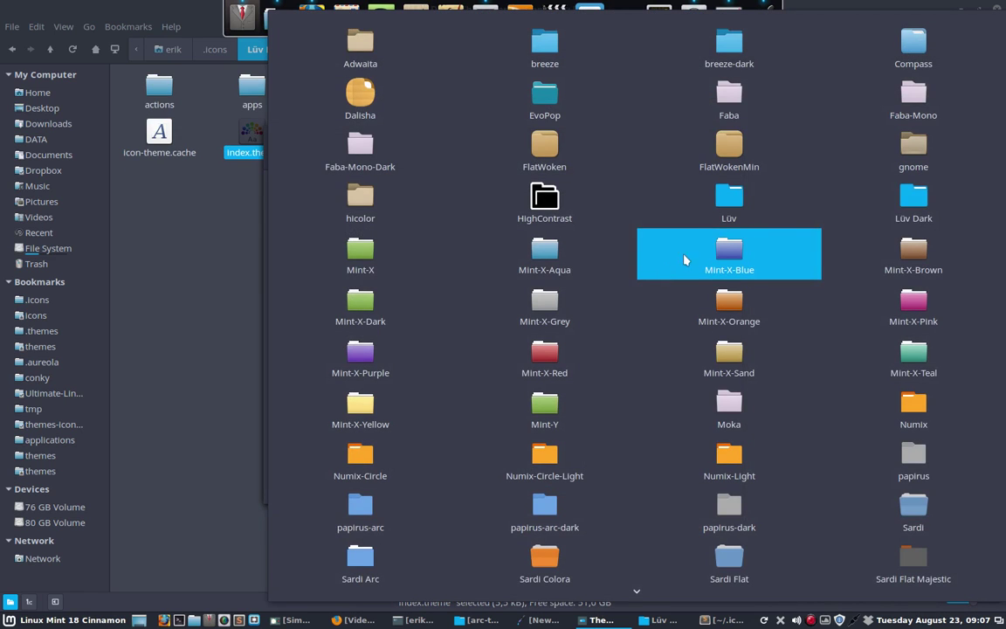
click(907, 213)
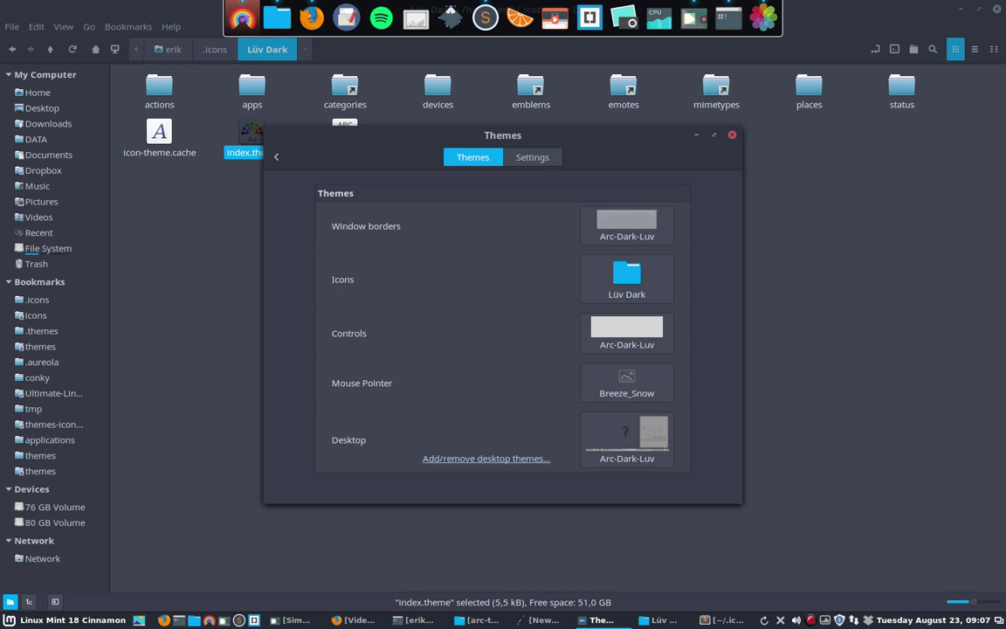
click(39, 625)
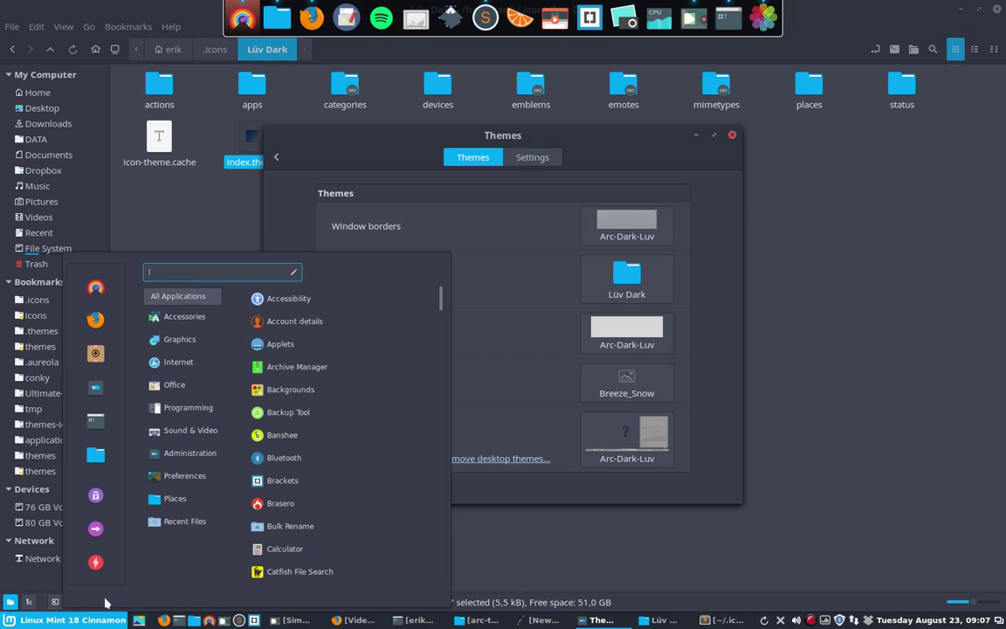
Reselect Lüv Dark as the icon theme in Themes.
scroll(330, 376, down, 3)
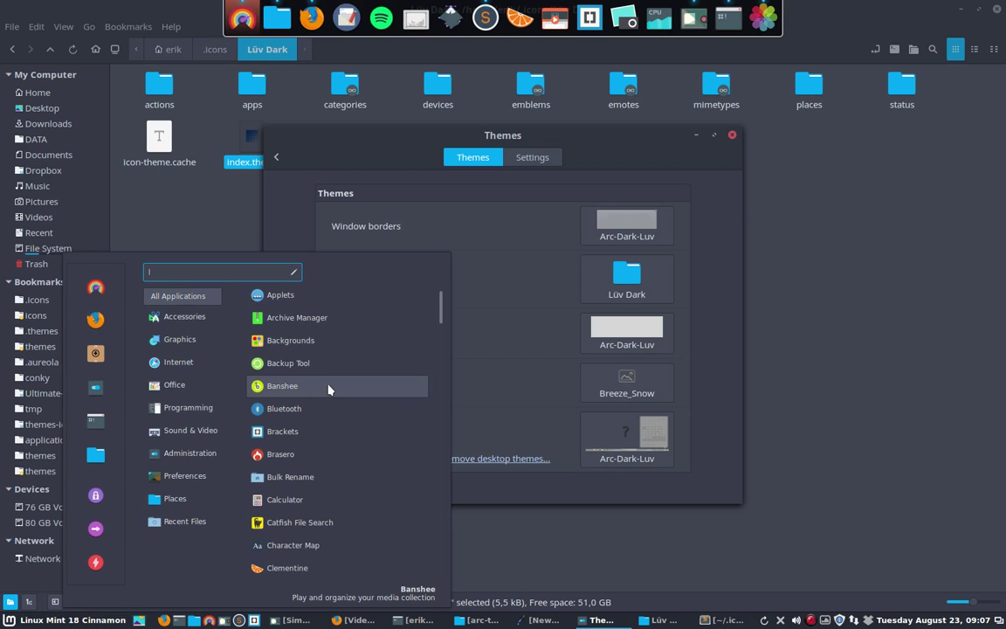
click(519, 286)
click(615, 279)
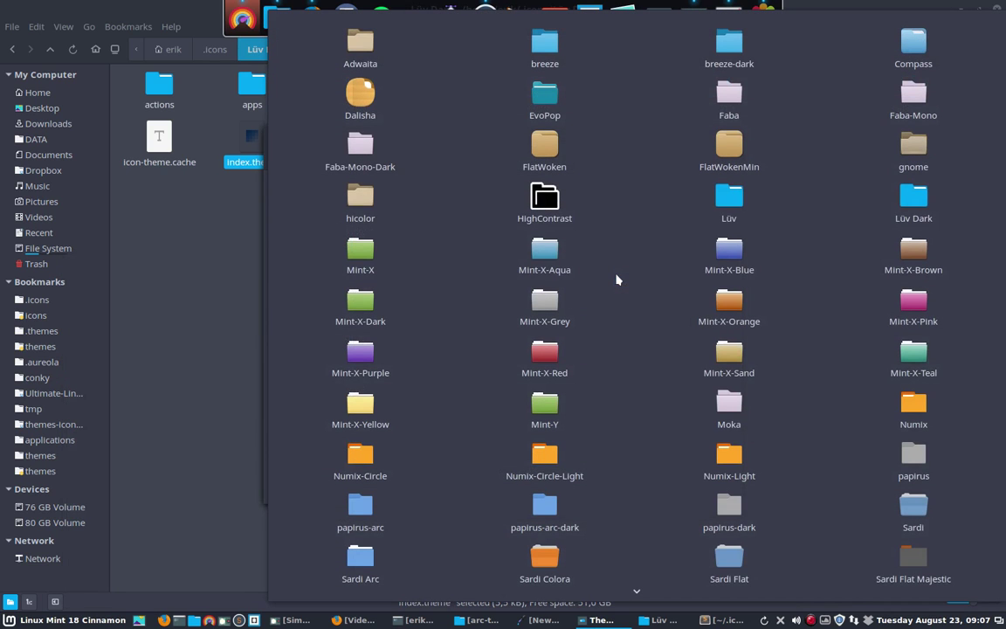
click(908, 203)
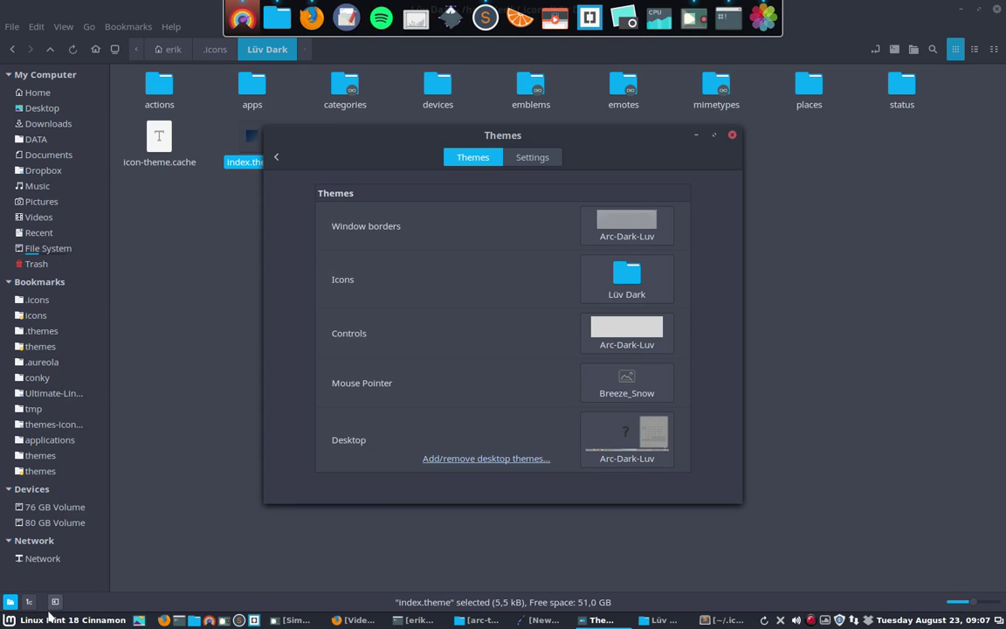
Scroll through All Applications in the menu to confirm every entry shows an icon.
key(super)
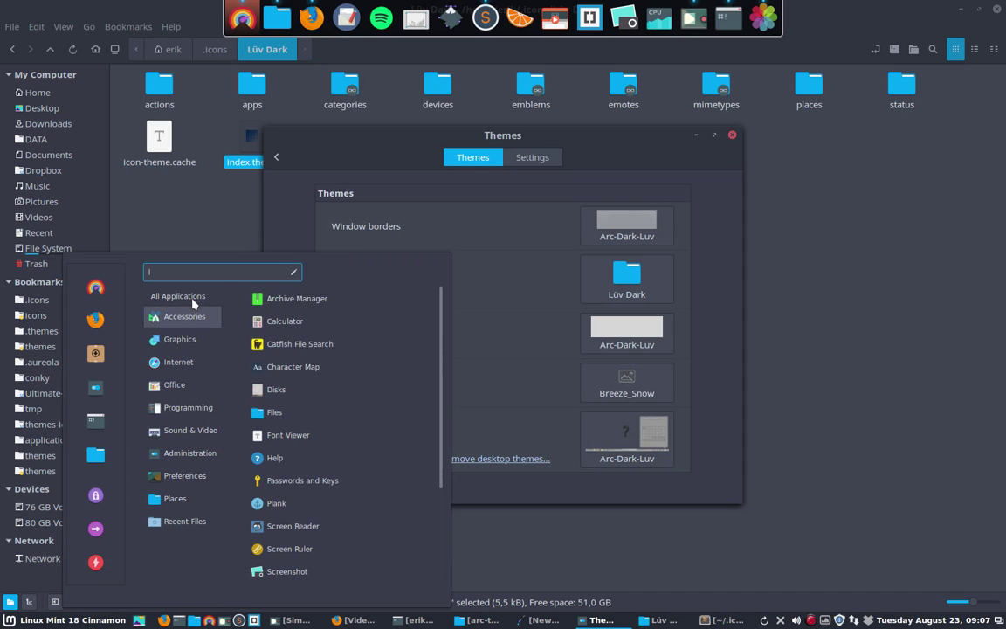
mouse_move(174, 296)
scroll(323, 430, down, 7)
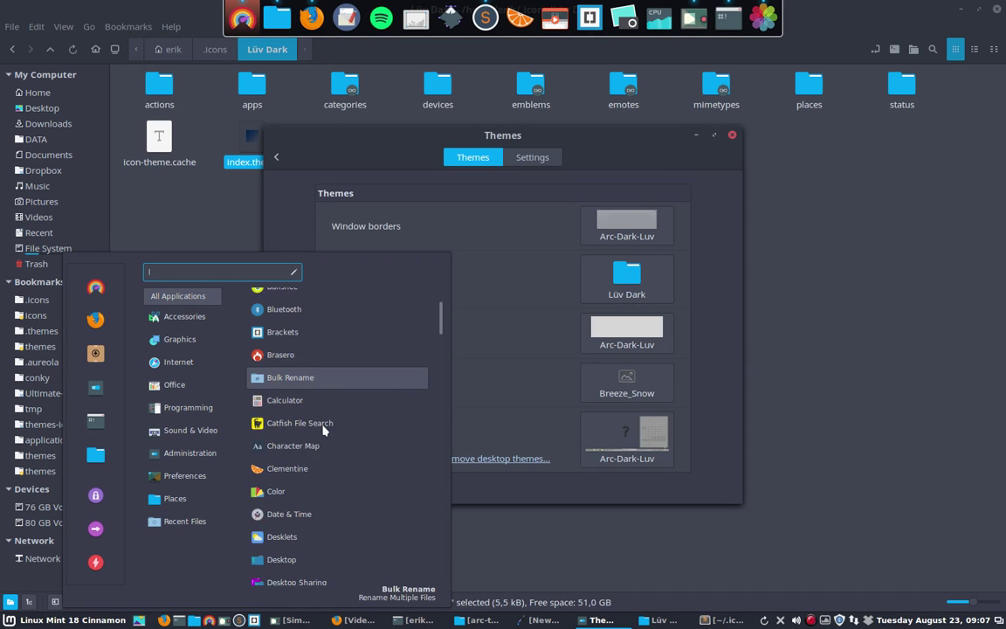
scroll(323, 429, down, 1)
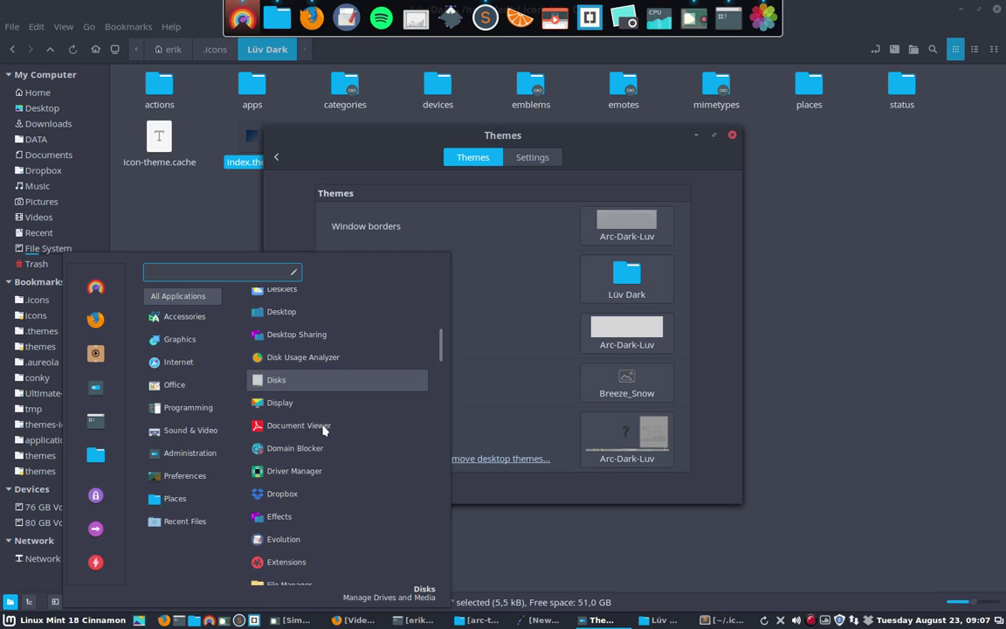
scroll(323, 430, down, 8)
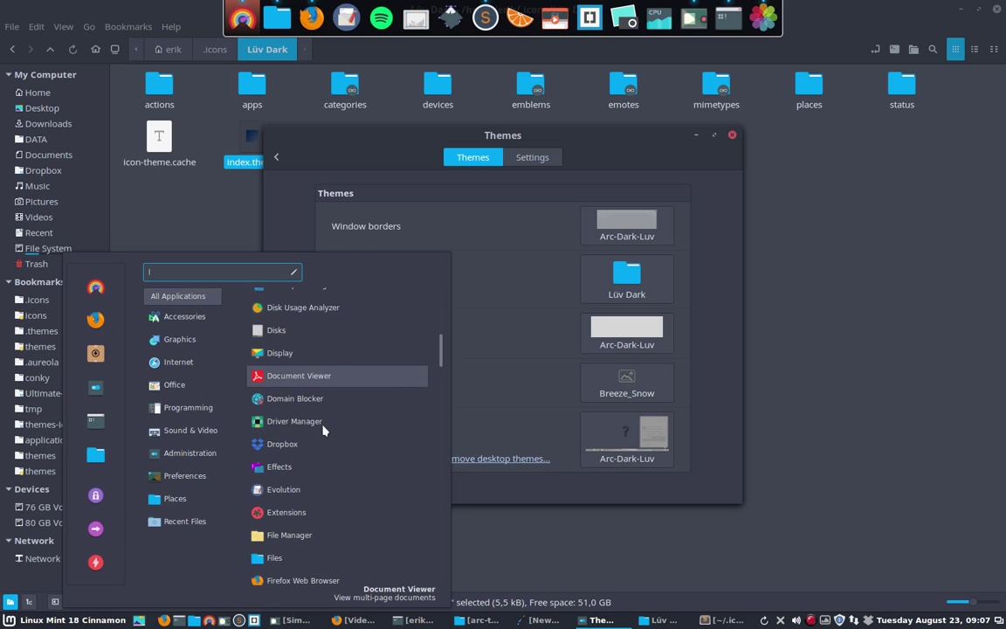
scroll(323, 429, down, 2)
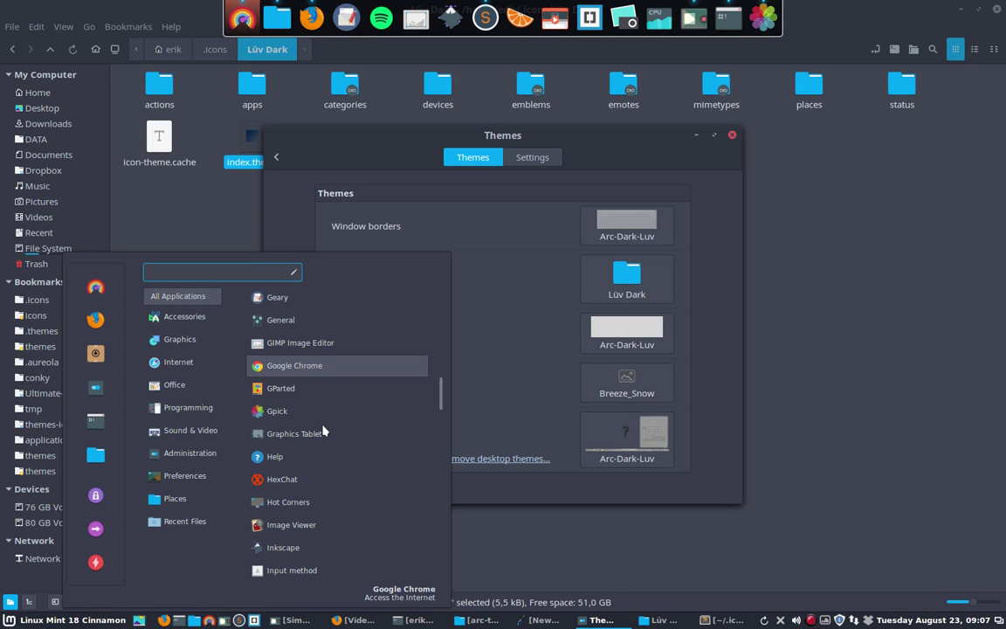
scroll(323, 430, down, 8)
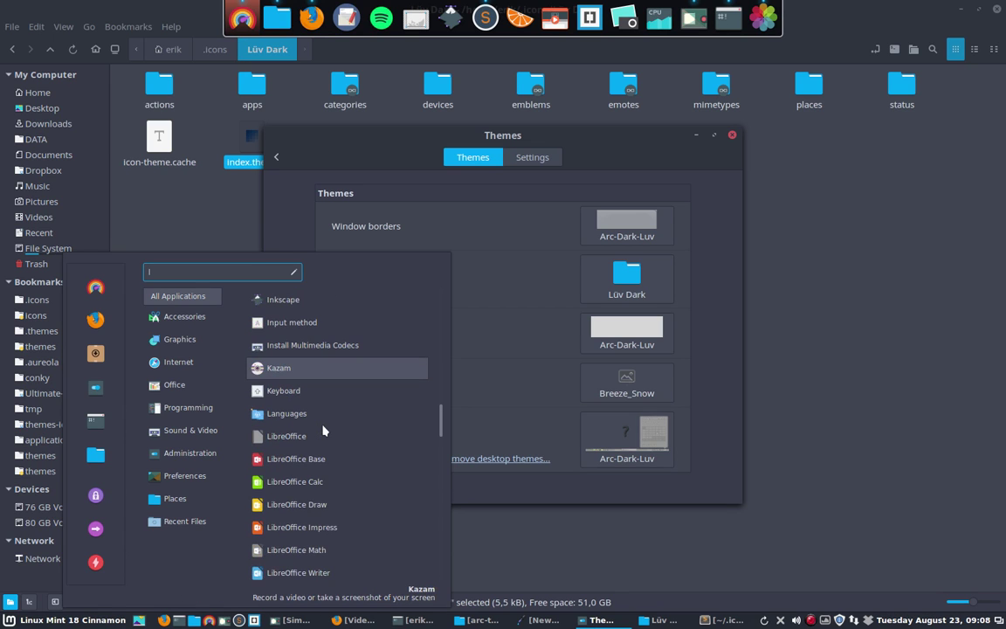
scroll(323, 430, down, 4)
scroll(323, 429, down, 10)
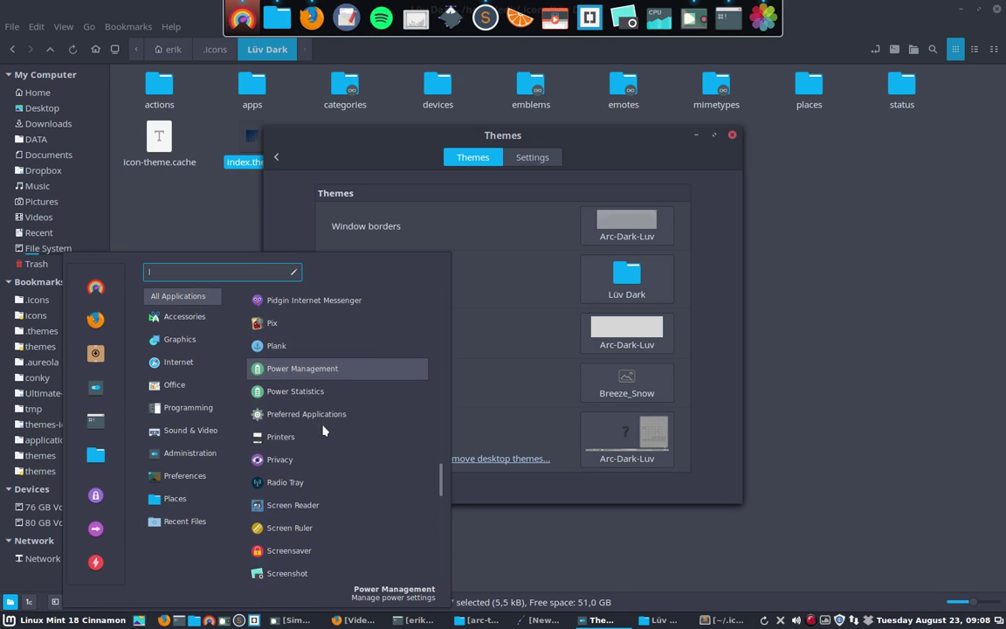
scroll(323, 429, down, 8)
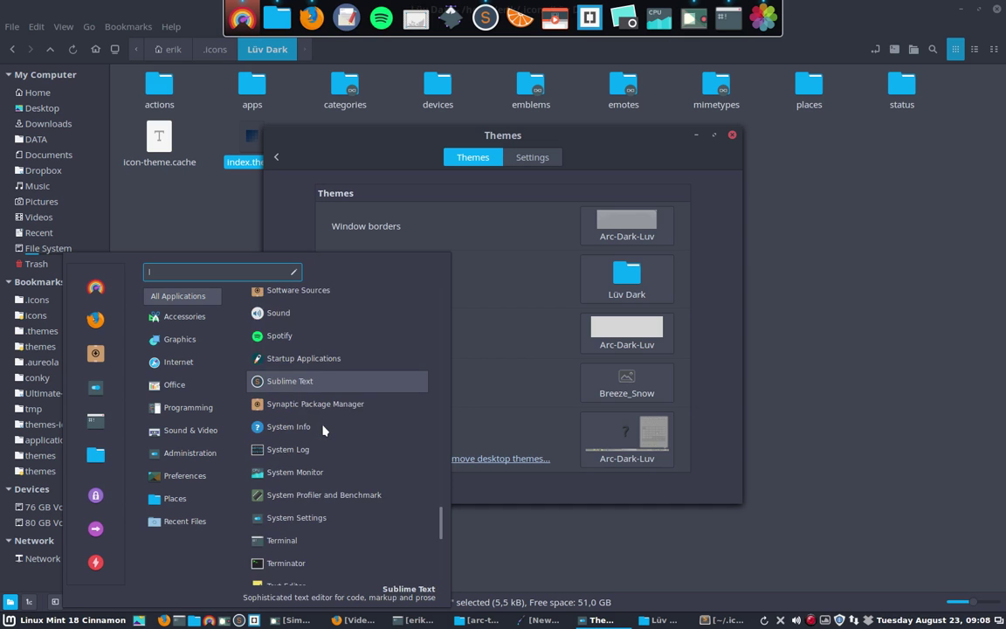
scroll(323, 430, down, 3)
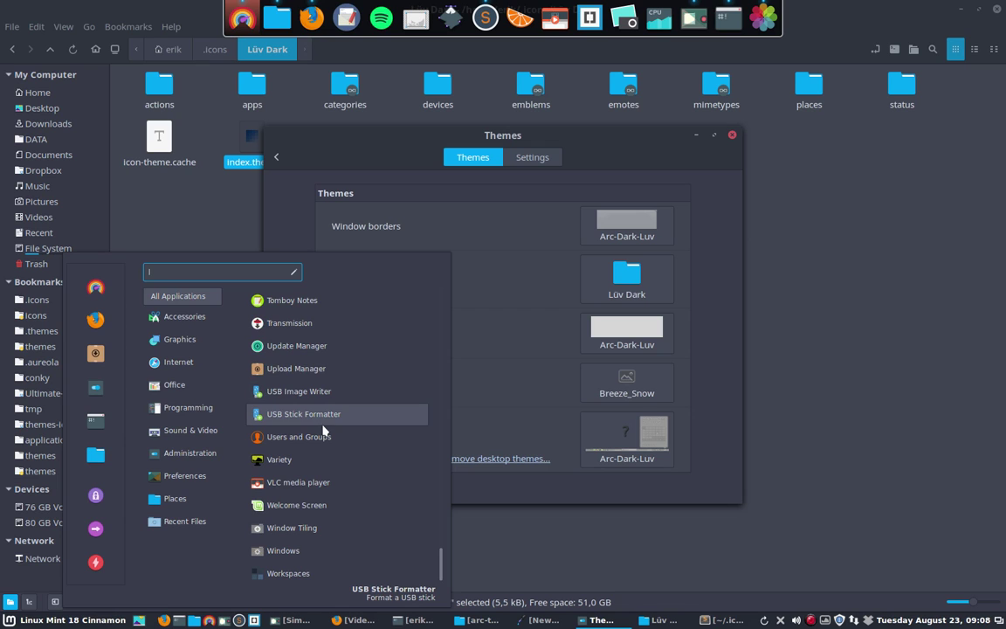
scroll(323, 430, up, 20)
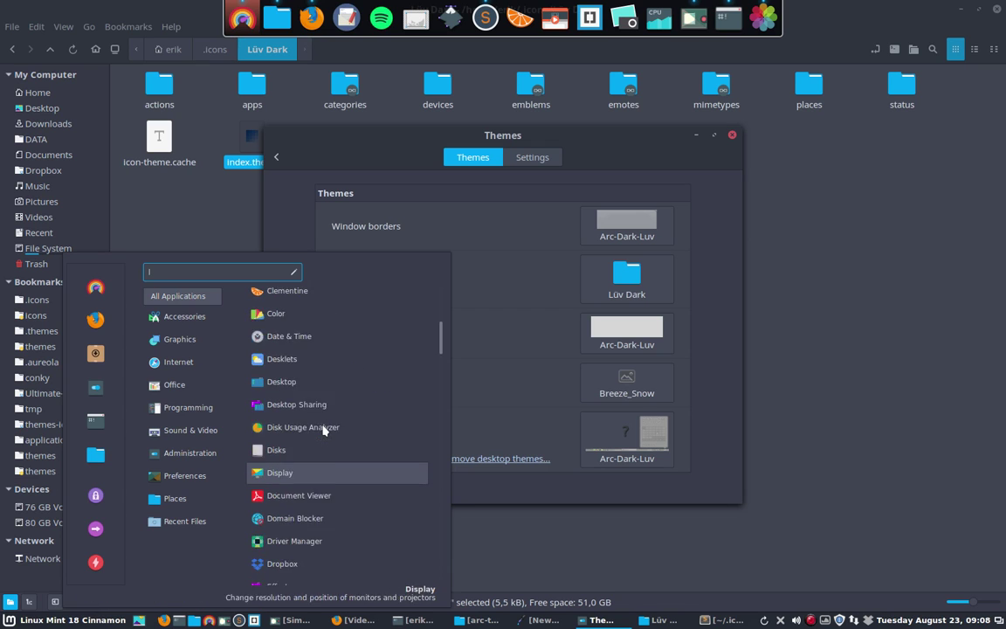
scroll(323, 429, up, 5)
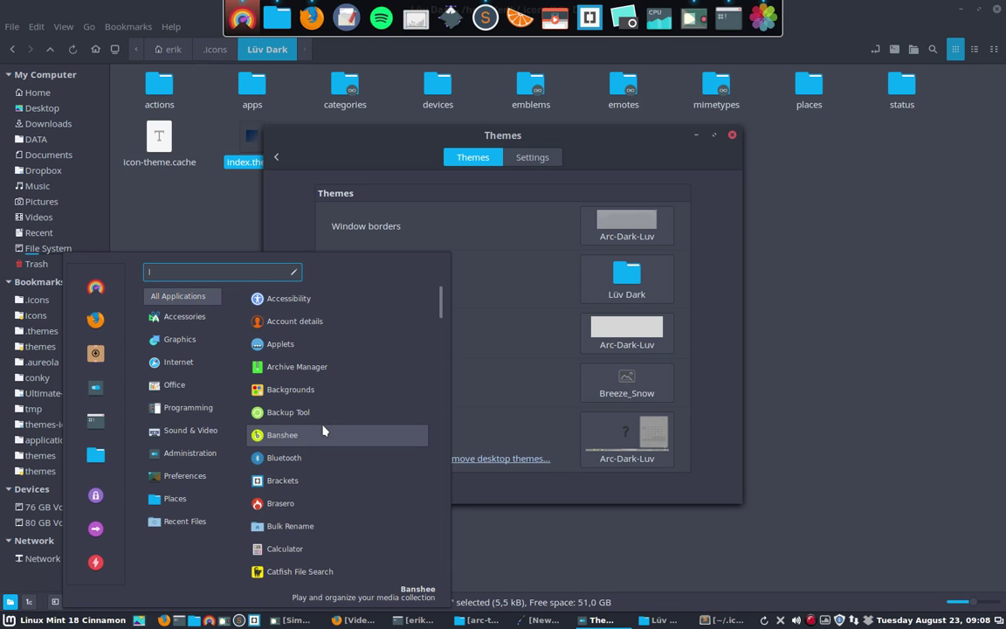